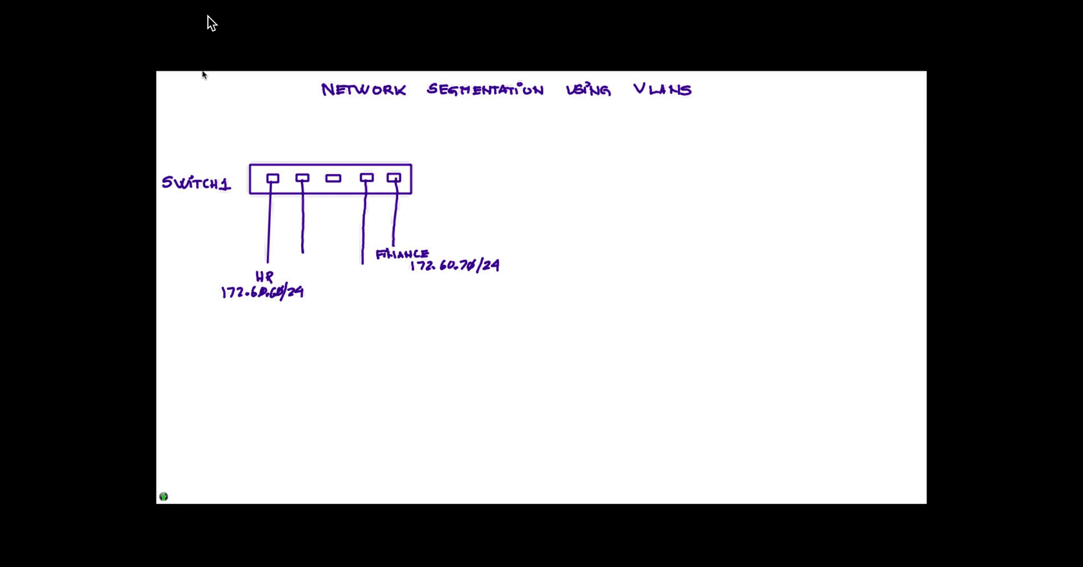
Step: Tick beside the HR label, write BUILDING 1 under the switch, and write HR under the third cable
drag(241, 274, 245, 275)
drag(276, 326, 345, 337)
drag(363, 327, 371, 336)
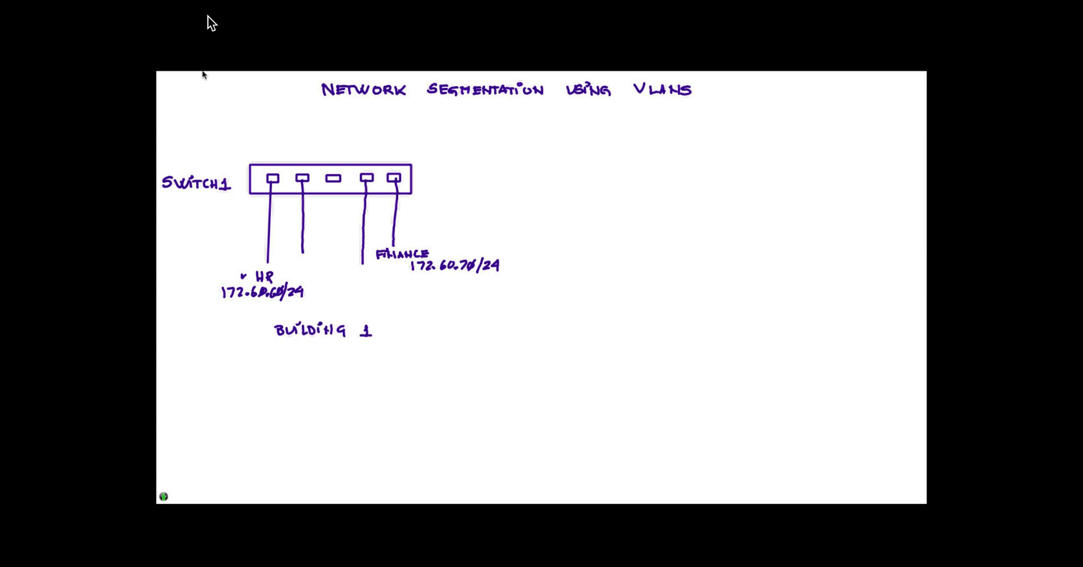
drag(361, 269, 367, 280)
drag(361, 275, 378, 271)
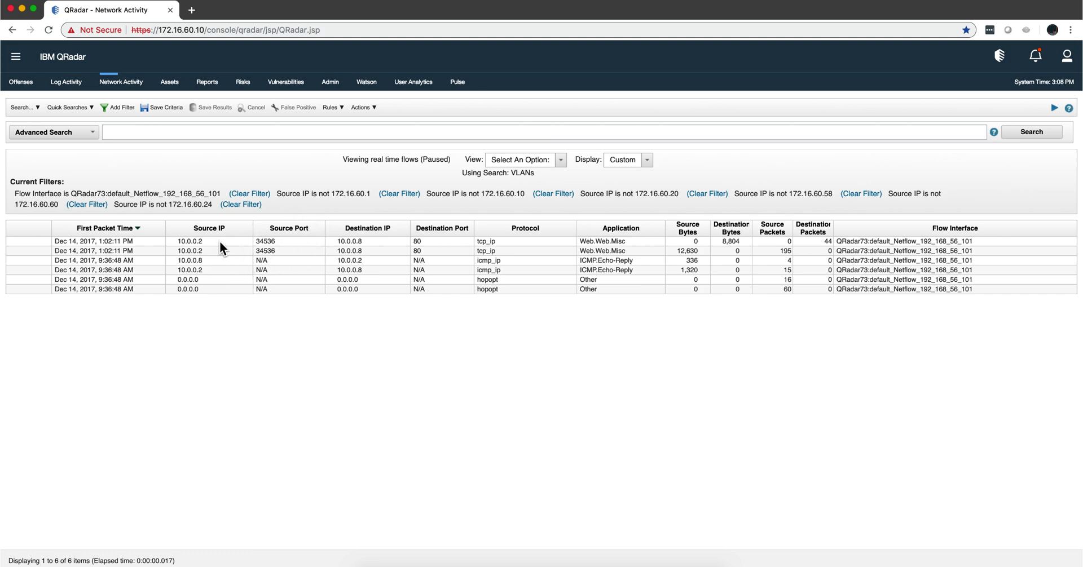
Step: Open the first tcp_ip flow row to see its Flow Information, including Enterprise VLAN ID 102
double_click(132, 239)
scroll(151, 222, down, 5)
scroll(151, 225, down, 4)
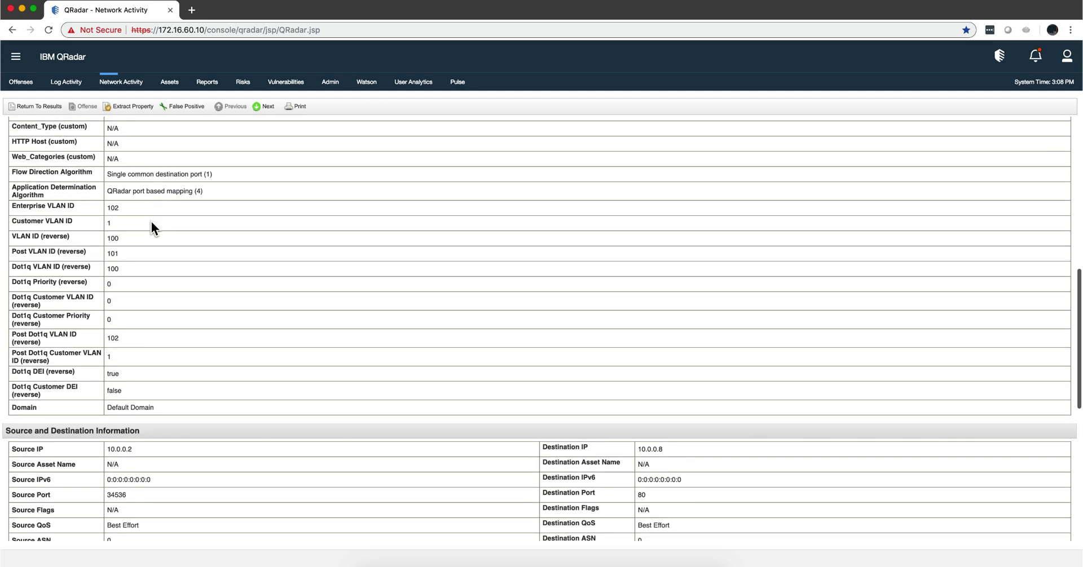
scroll(152, 222, up, 1)
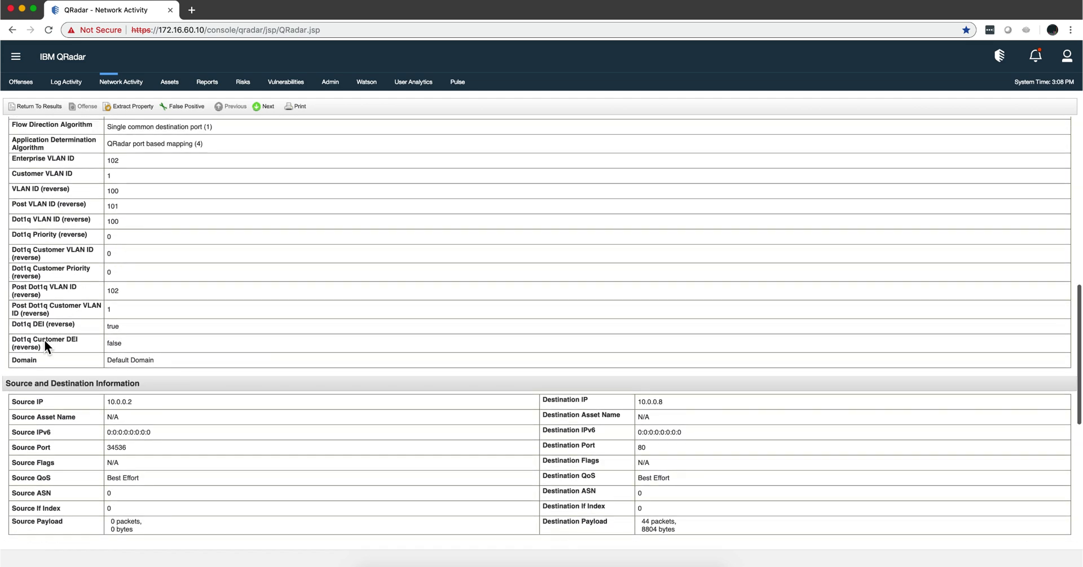
scroll(56, 316, up, 2)
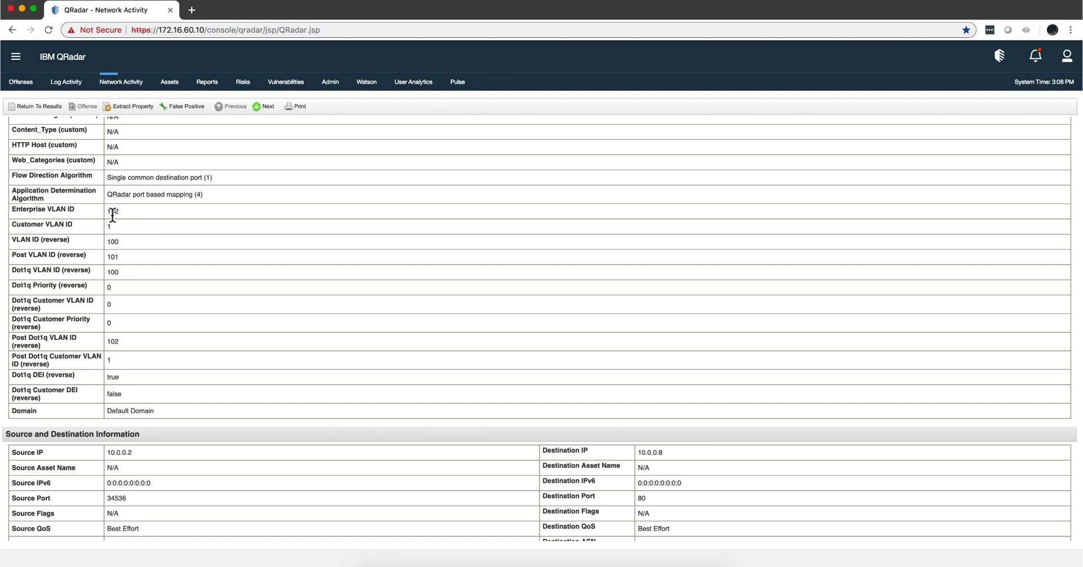
scroll(133, 232, up, 5)
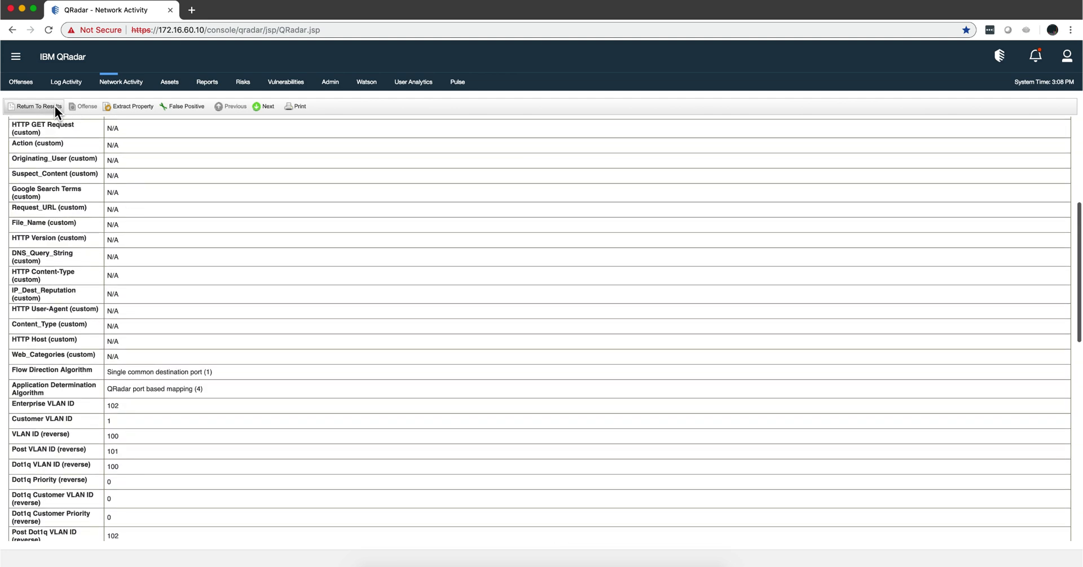
Step: Return to the results and open the second tcp_ip flow, scrolling to its VLAN IDs 500 and 100
click(55, 106)
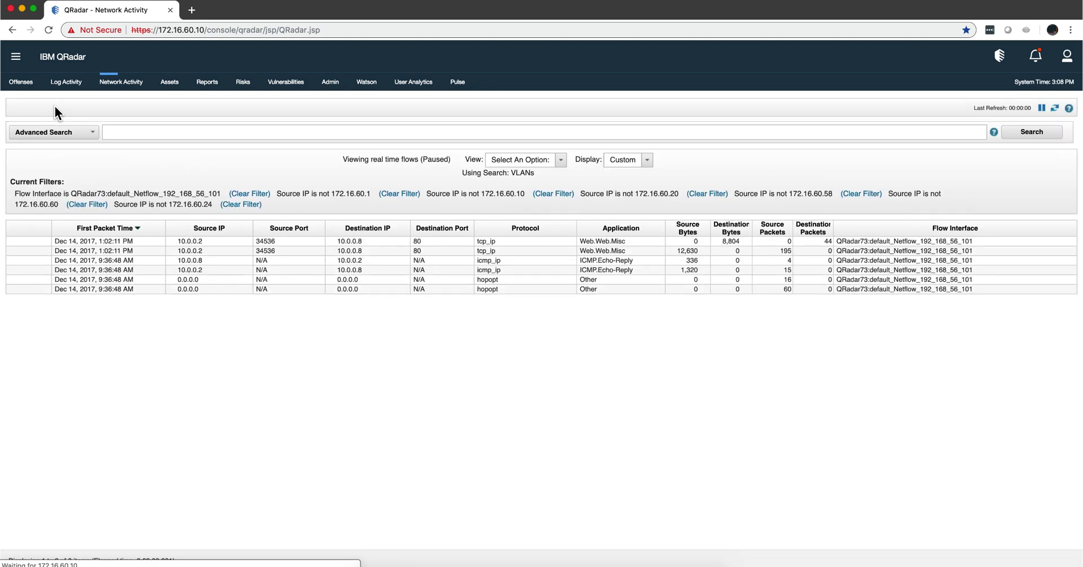
click(110, 249)
double_click(110, 248)
scroll(96, 269, down, 3)
scroll(97, 270, down, 6)
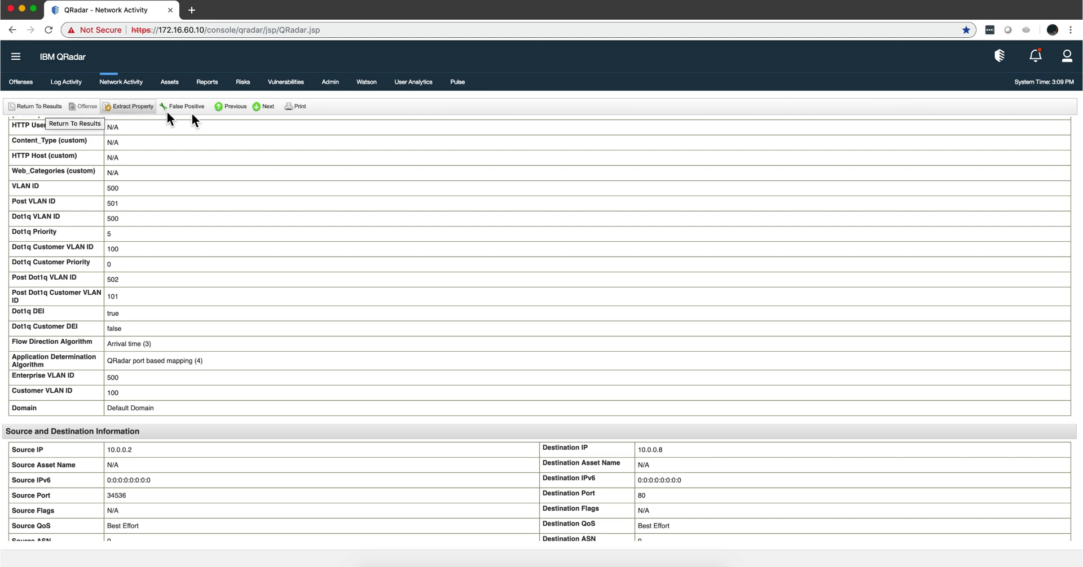
Step: Go to Admin > Domain Management and add a new domain
click(331, 85)
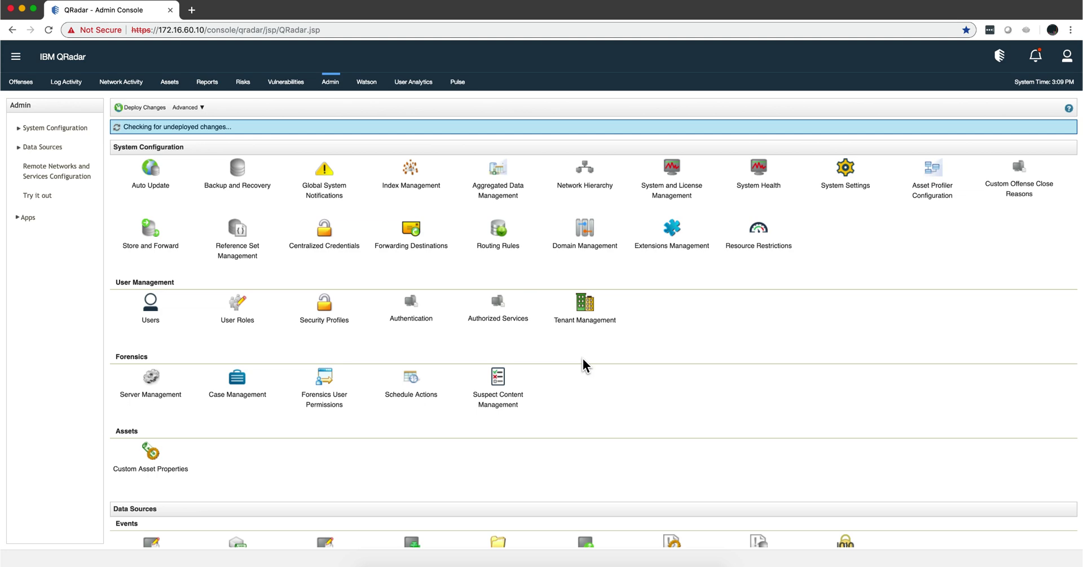
click(585, 232)
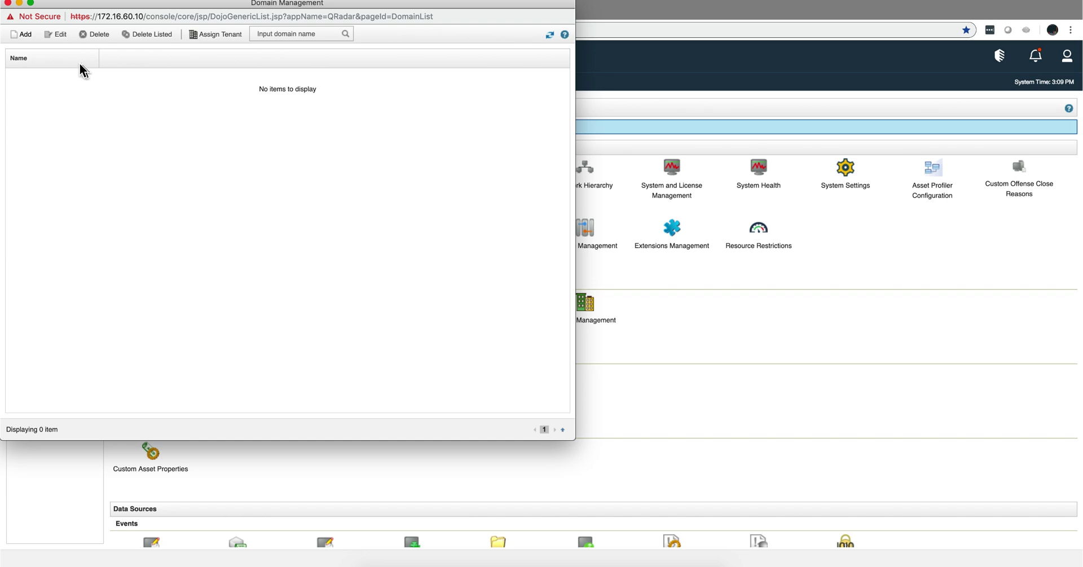
click(24, 35)
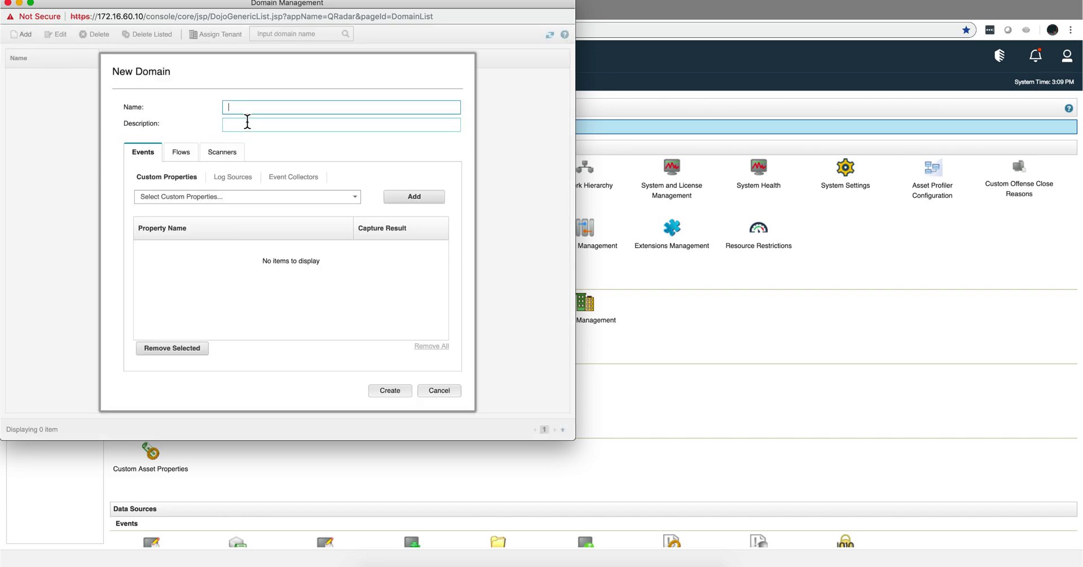
Step: Name the domain 'tes' and go to its Flows > Flow VLAN IDs settings
text(test)
click(192, 151)
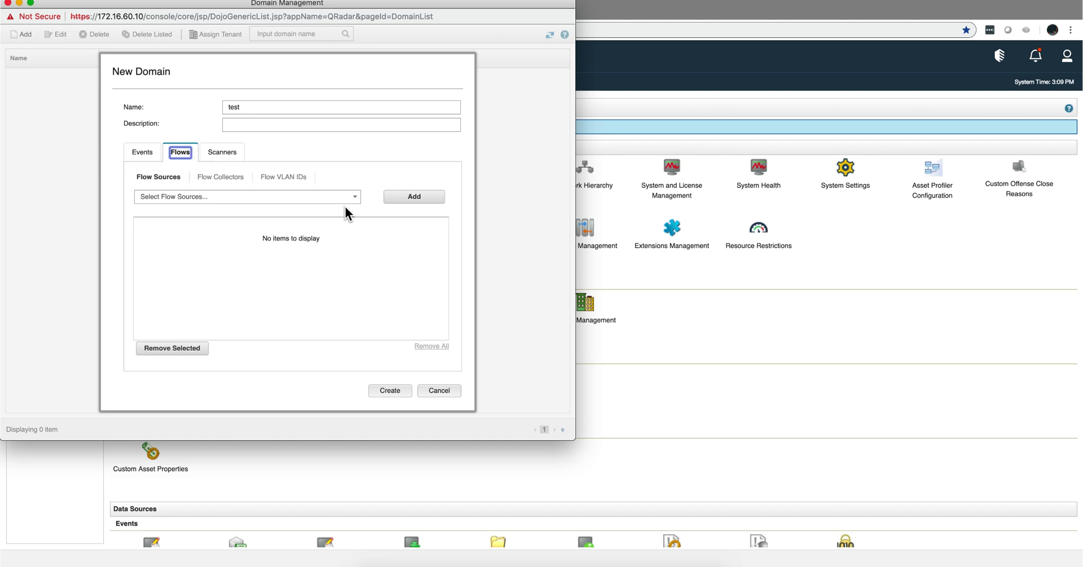
click(292, 180)
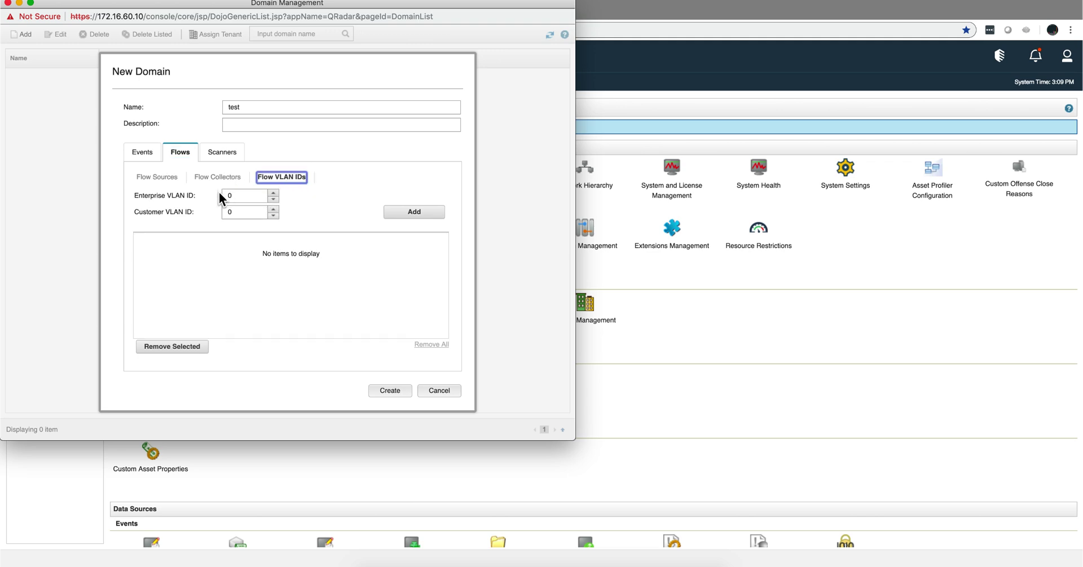
Step: Enter Enterprise VLAN ID 500 and Customer VLAN ID 100
click(236, 196)
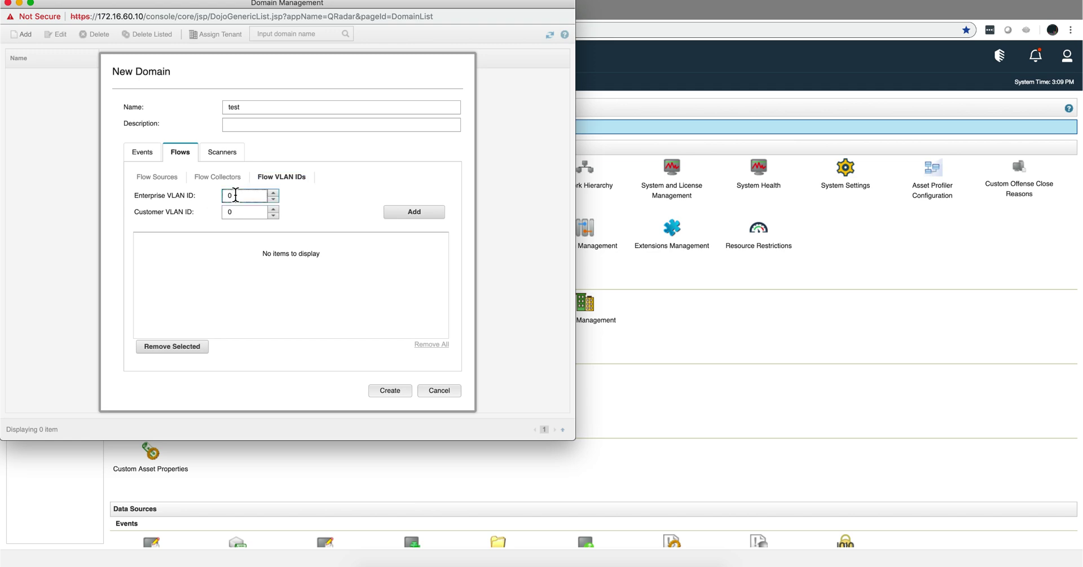
key(BackSpace)
text(1)
key(BackSpace)
text(500)
click(236, 212)
key(BackSpace)
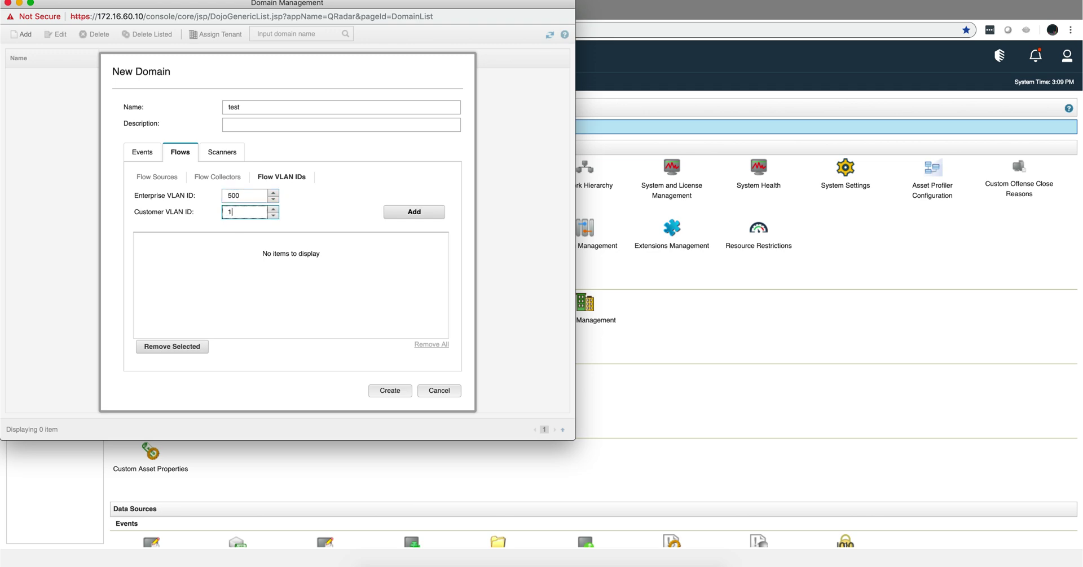
text(00)
Step: Cancel the new domain without saving and close the Domain Management window
click(438, 390)
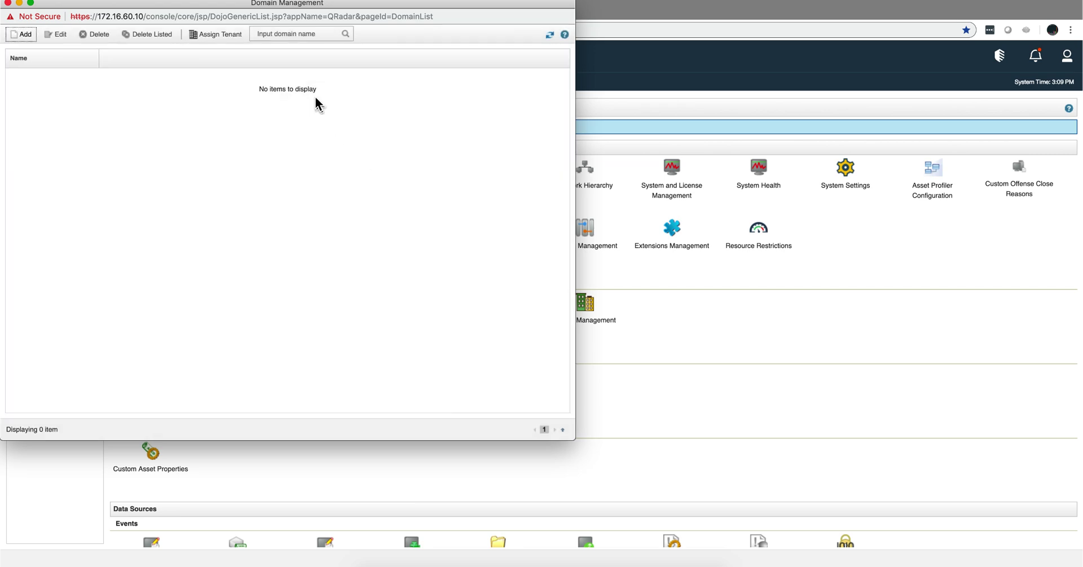
click(8, 3)
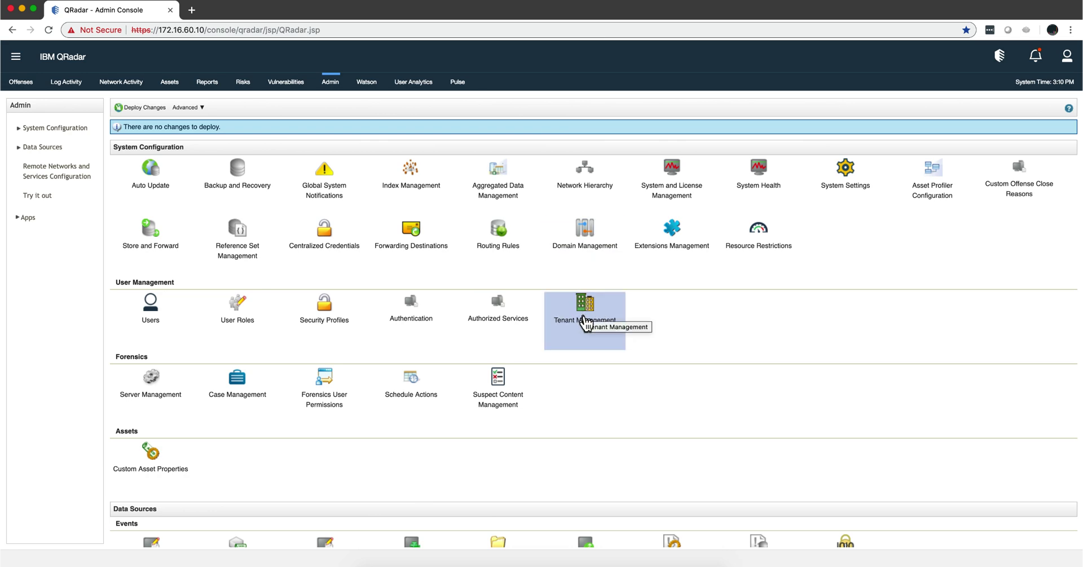
scroll(587, 320, down, 1)
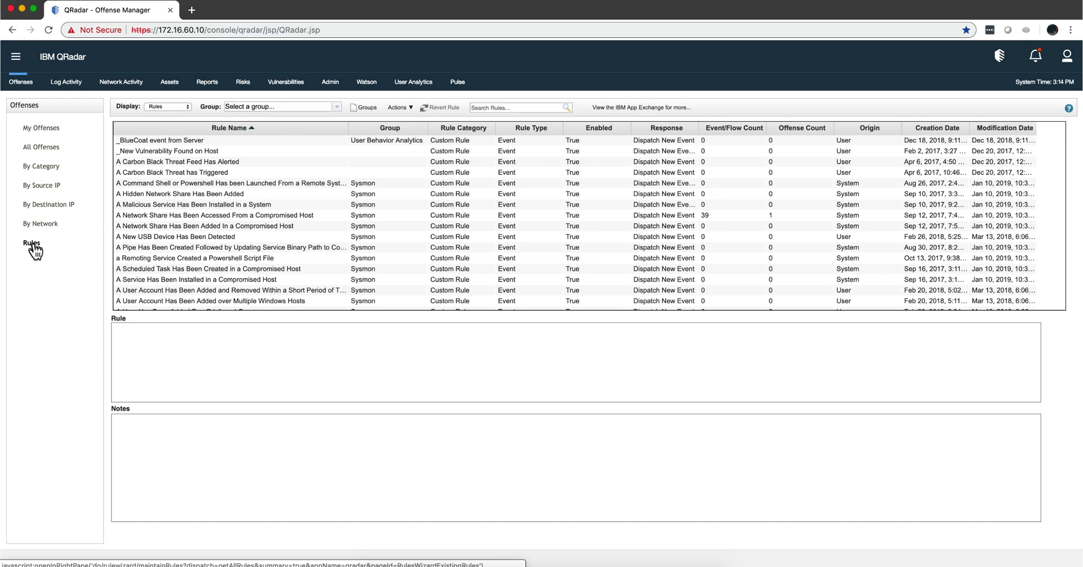
Step: Create a new flow rule and add the hexadecimal-values test found by filtering 'hex'
click(404, 107)
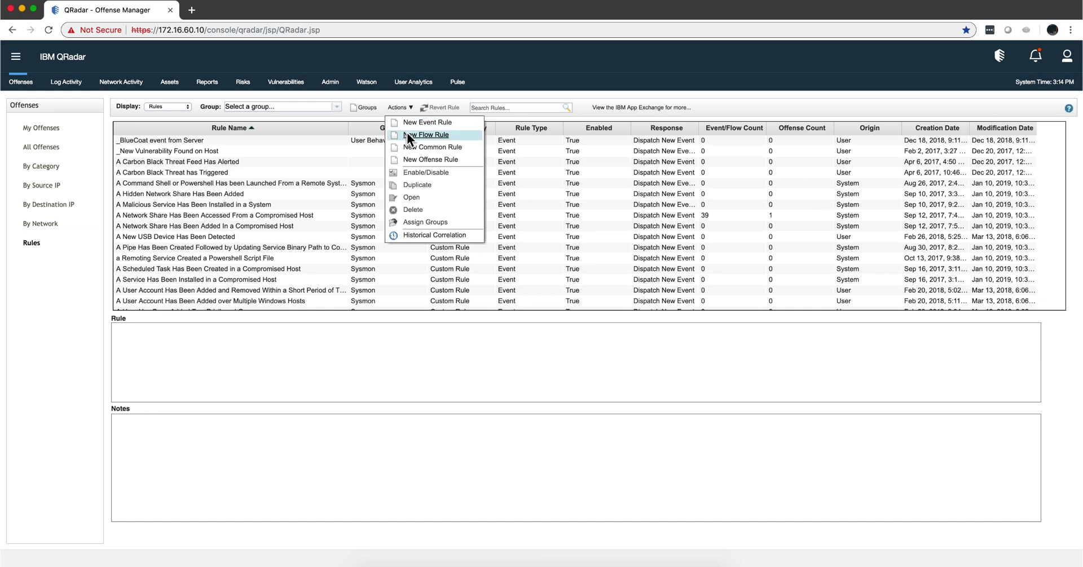
click(407, 135)
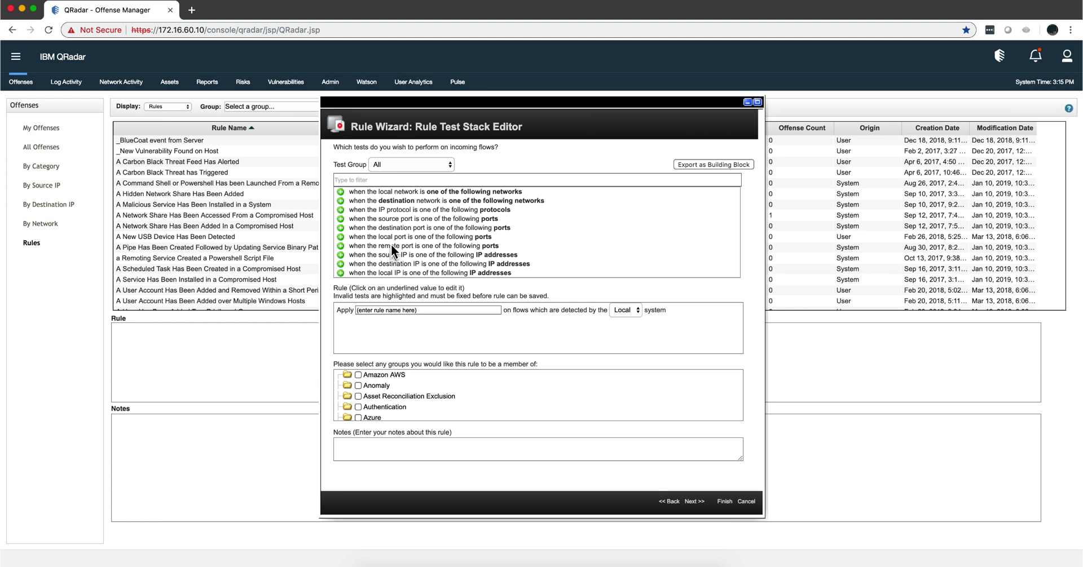
click(379, 178)
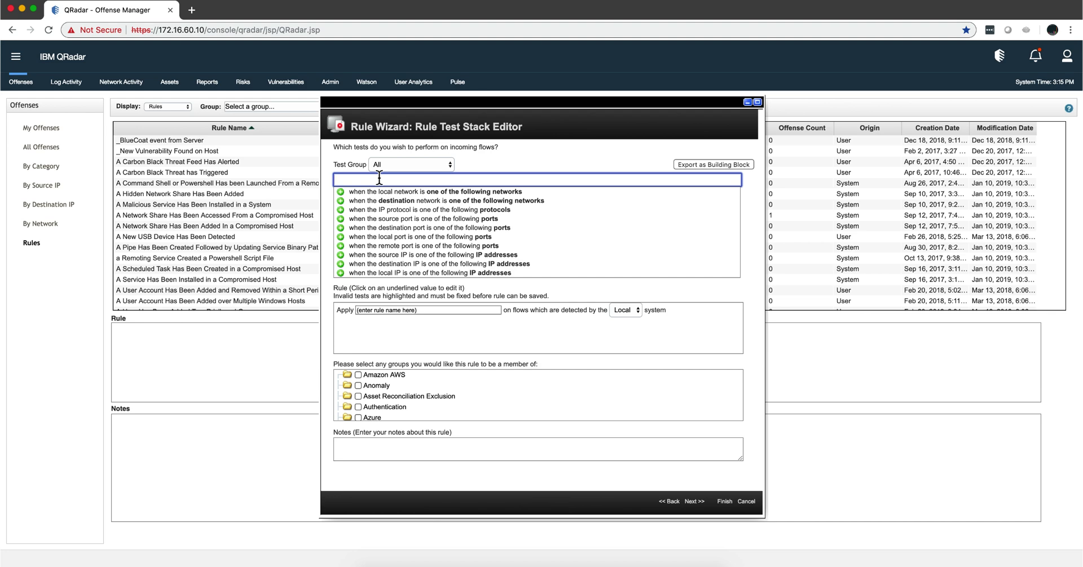
text(hex)
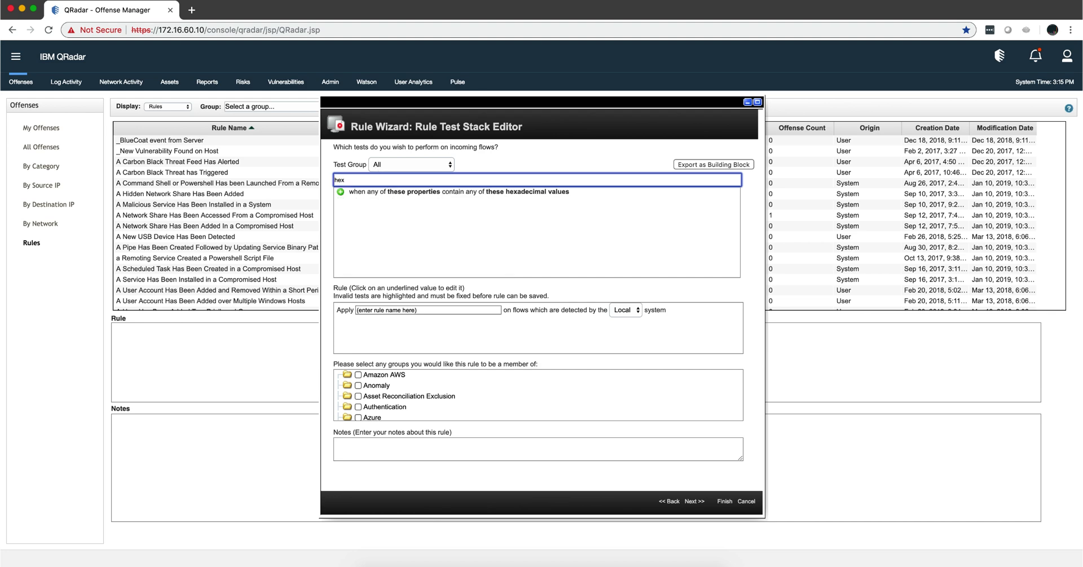
click(340, 192)
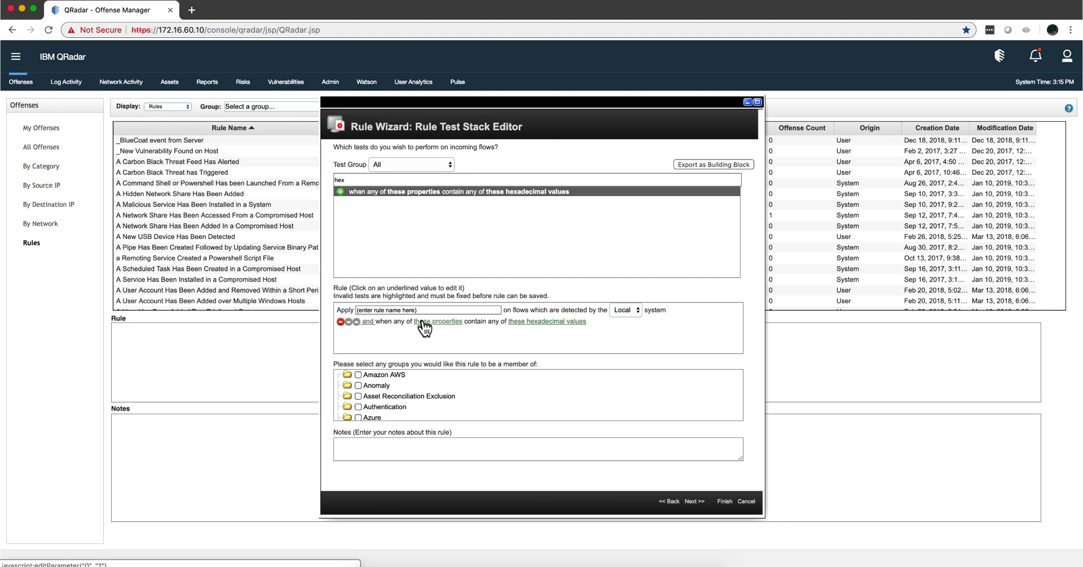
Step: Set the first test's property to Enterprise VLAN ID
click(424, 323)
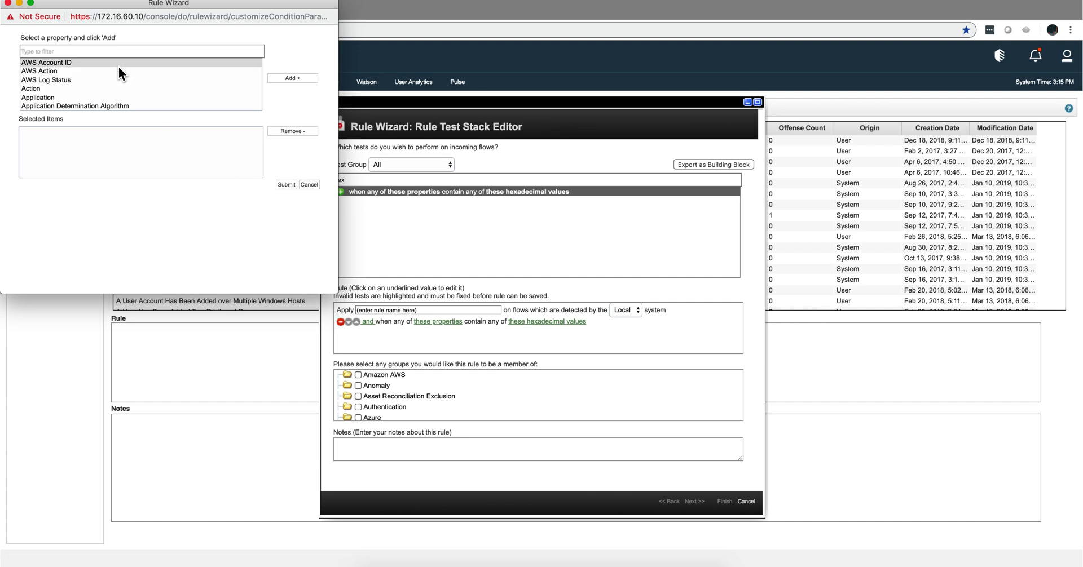
click(104, 49)
text(vlan)
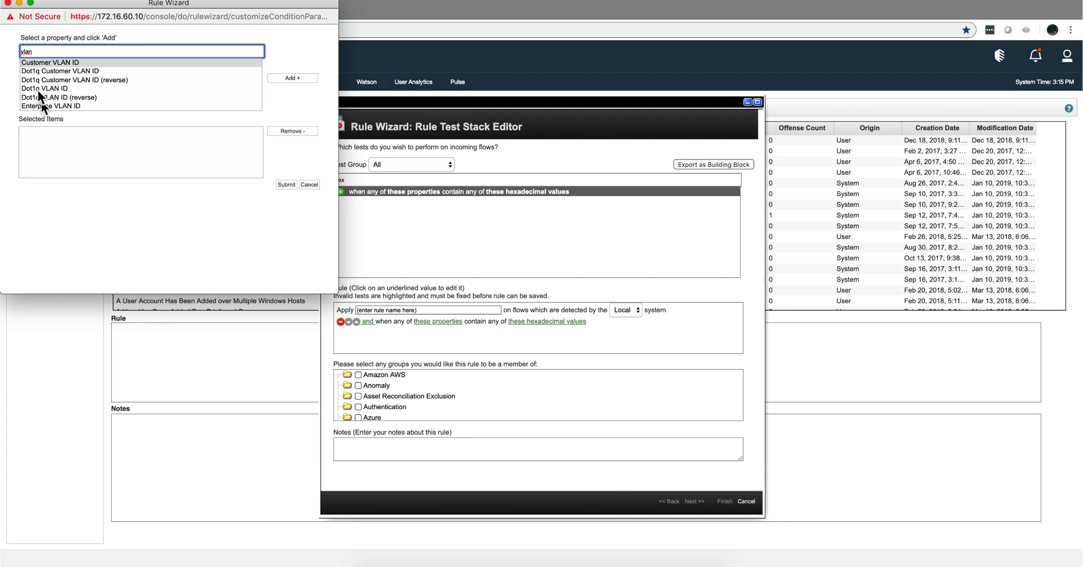
click(67, 105)
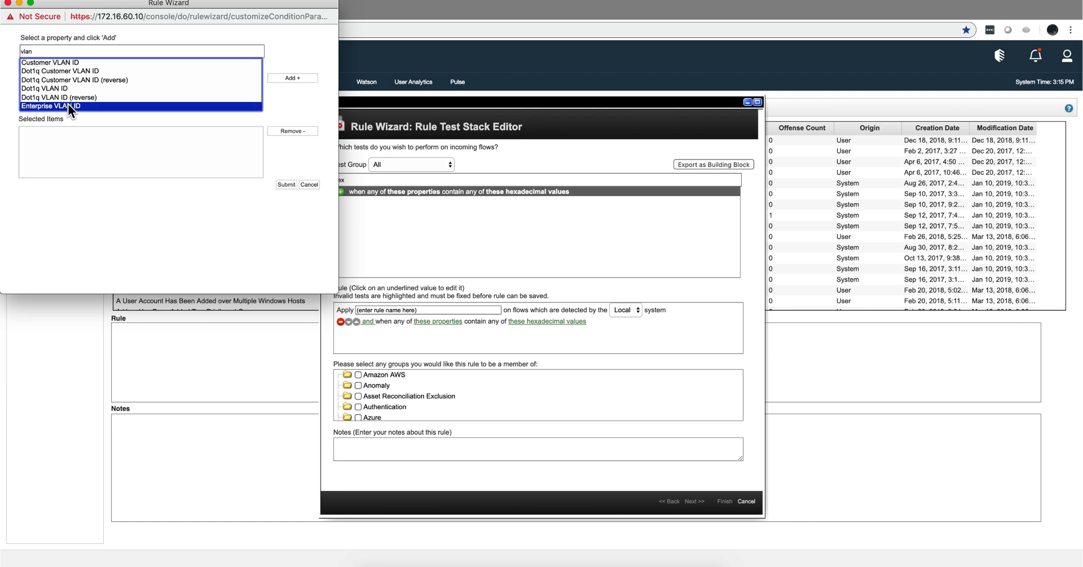
click(290, 75)
click(286, 185)
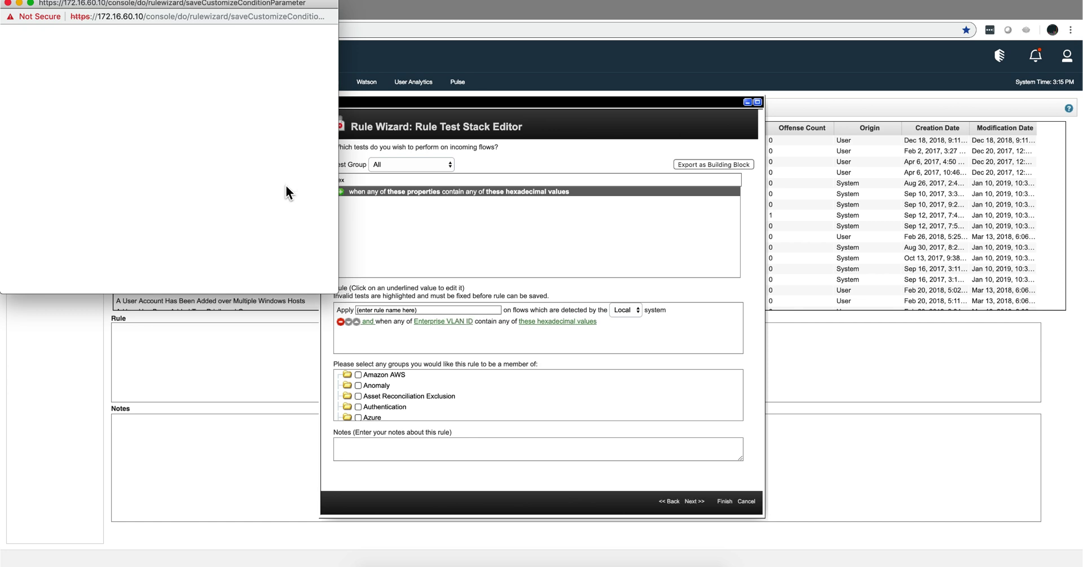
Step: Set the first test's hexadecimal value to 0
click(543, 323)
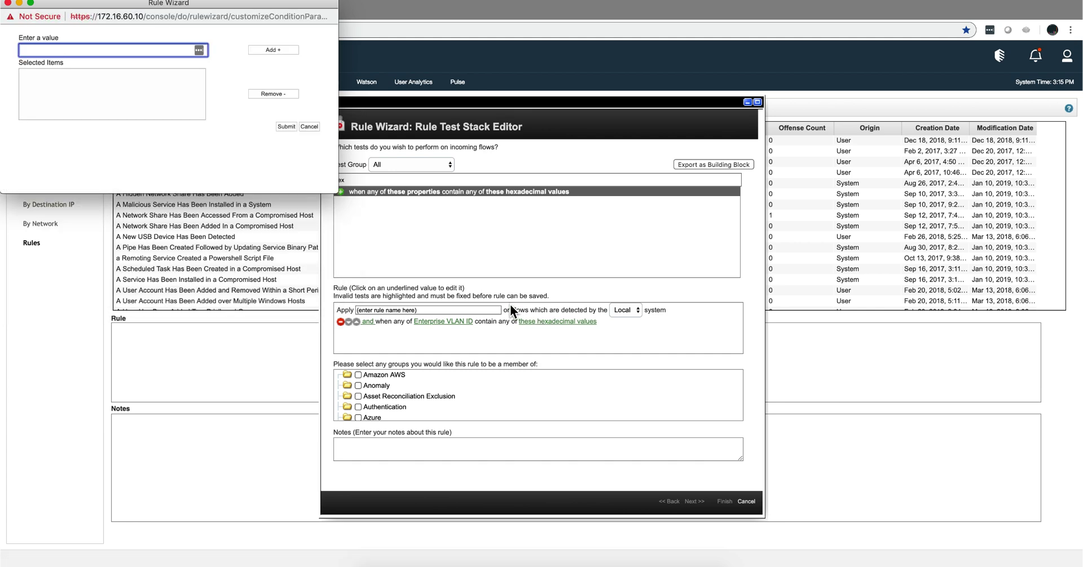
text(0)
click(282, 52)
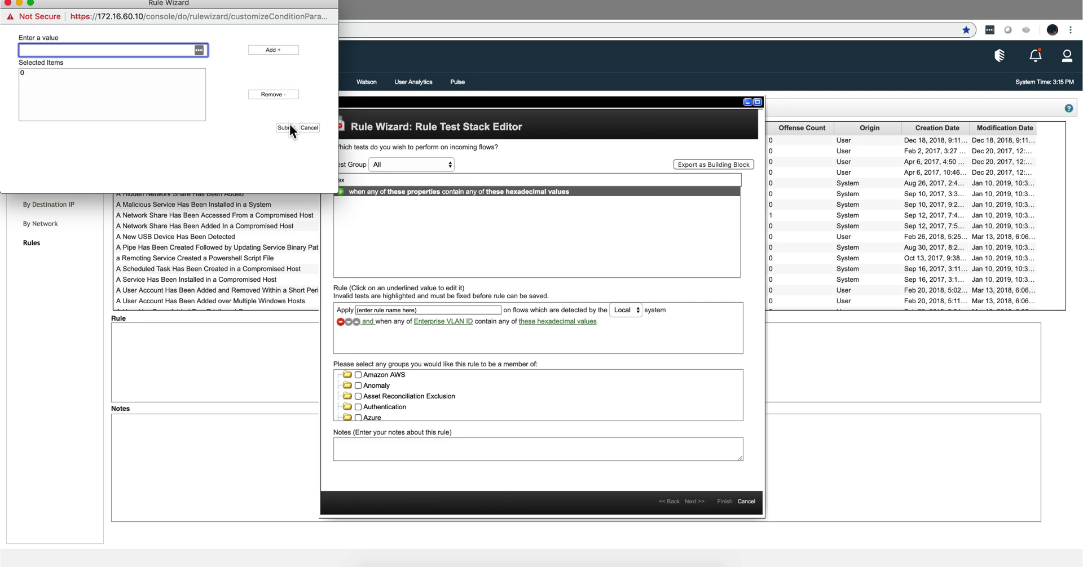
click(289, 128)
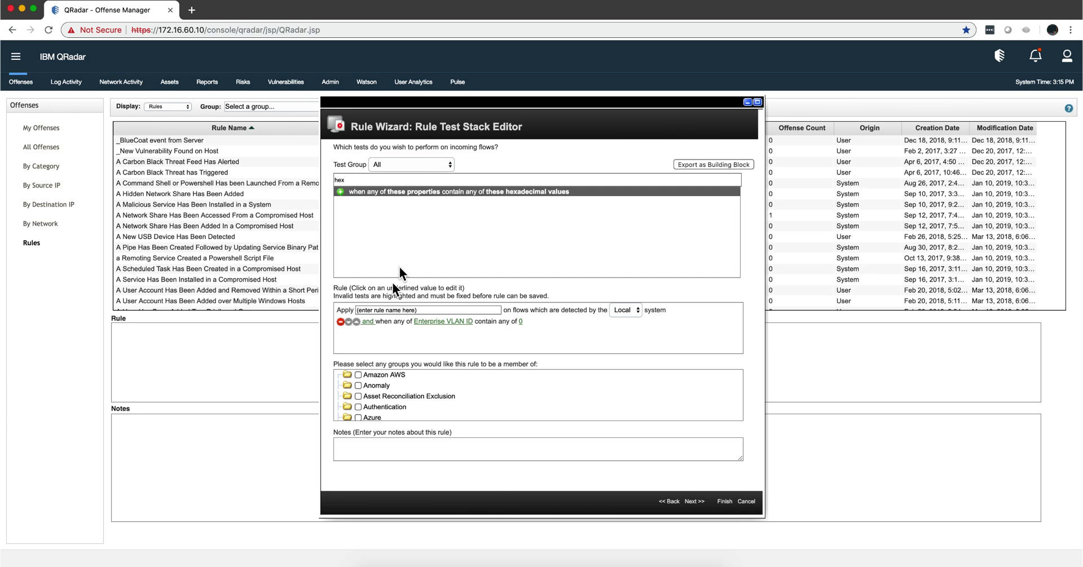
Step: Add another hexadecimal-values test with Customer VLAN ID as its property
click(340, 192)
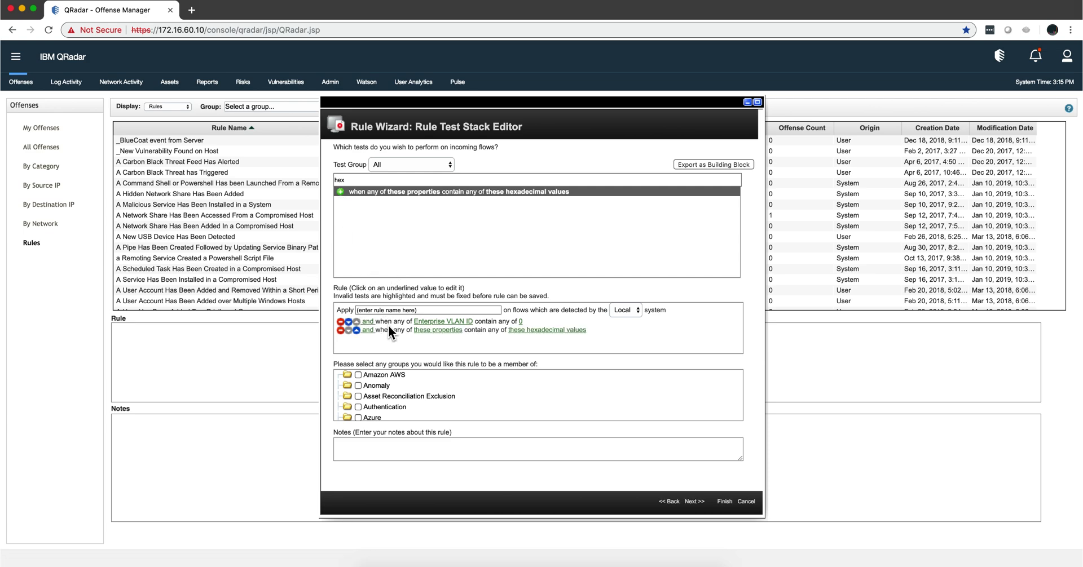
click(428, 330)
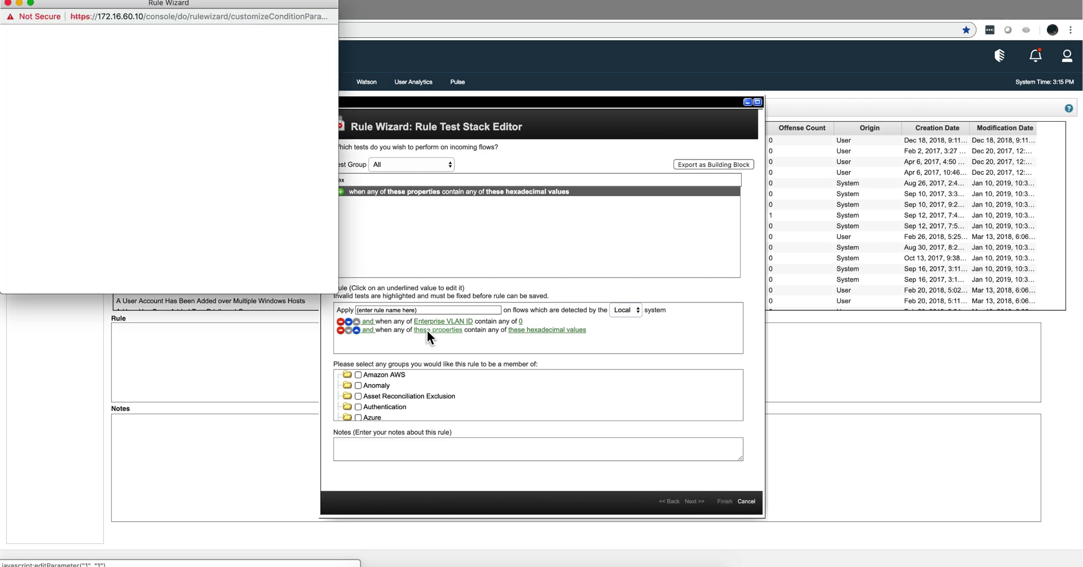
click(79, 50)
text(vlan)
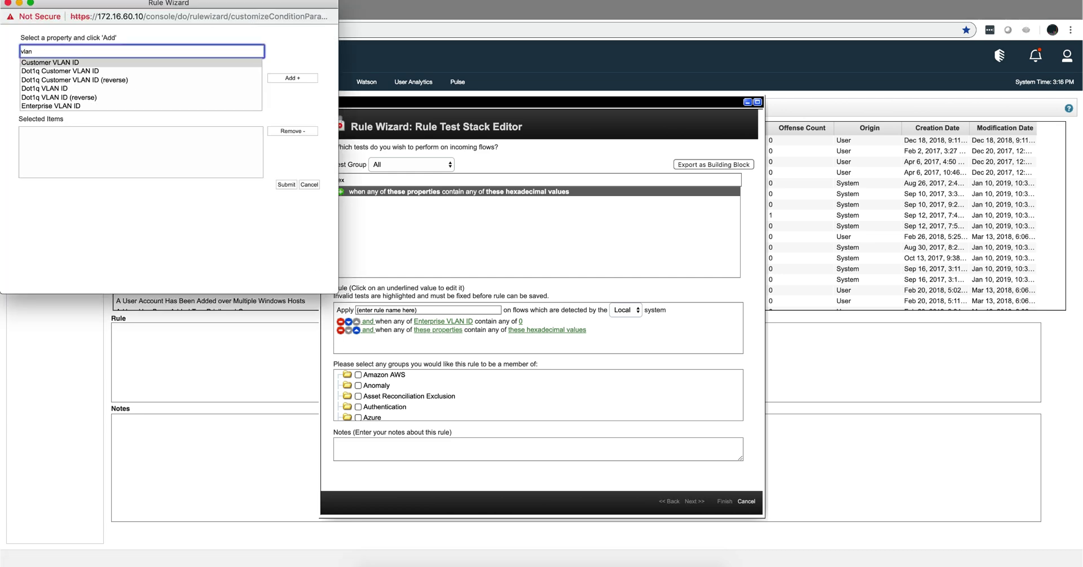
click(47, 62)
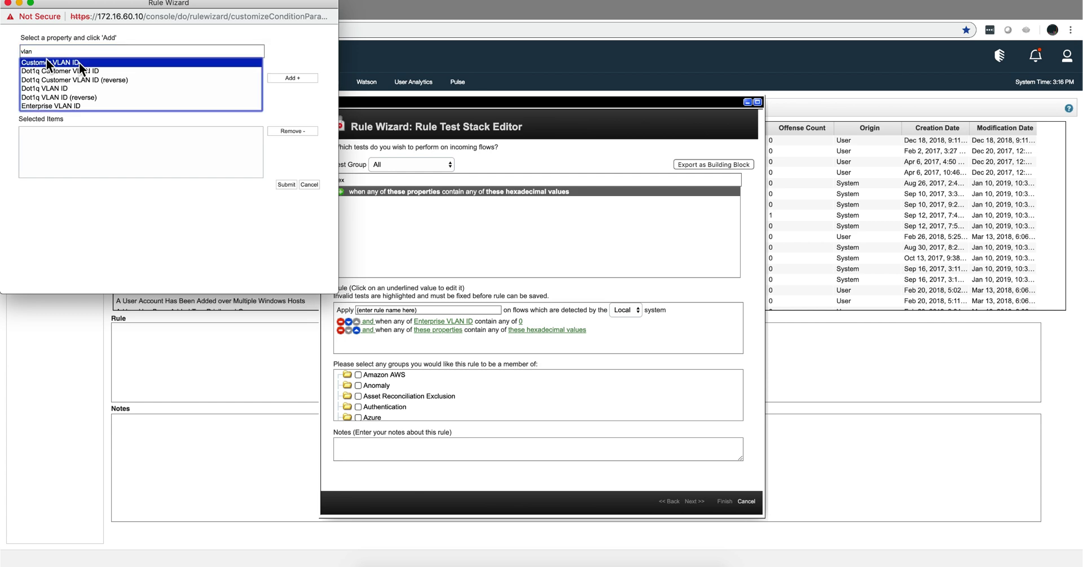
click(288, 78)
click(285, 186)
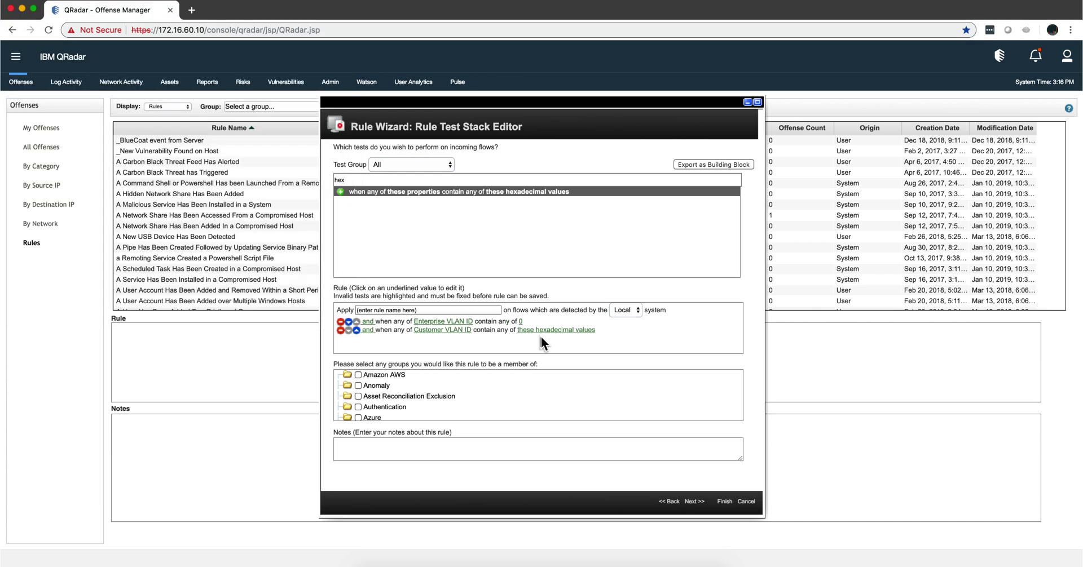
Step: Set the second test's hexadecimal value to 1F4
click(552, 332)
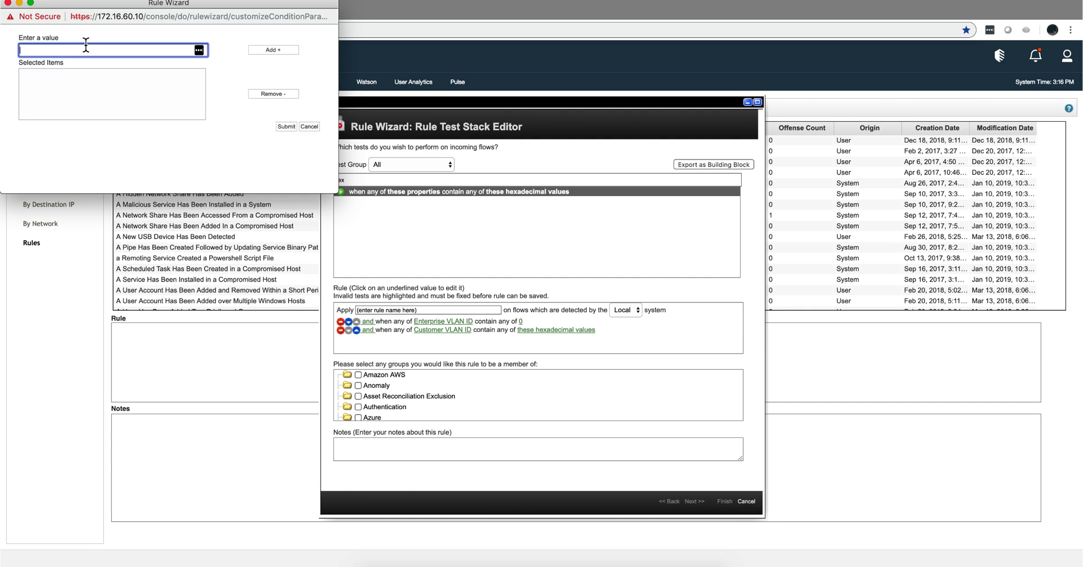
text(1F4)
click(261, 50)
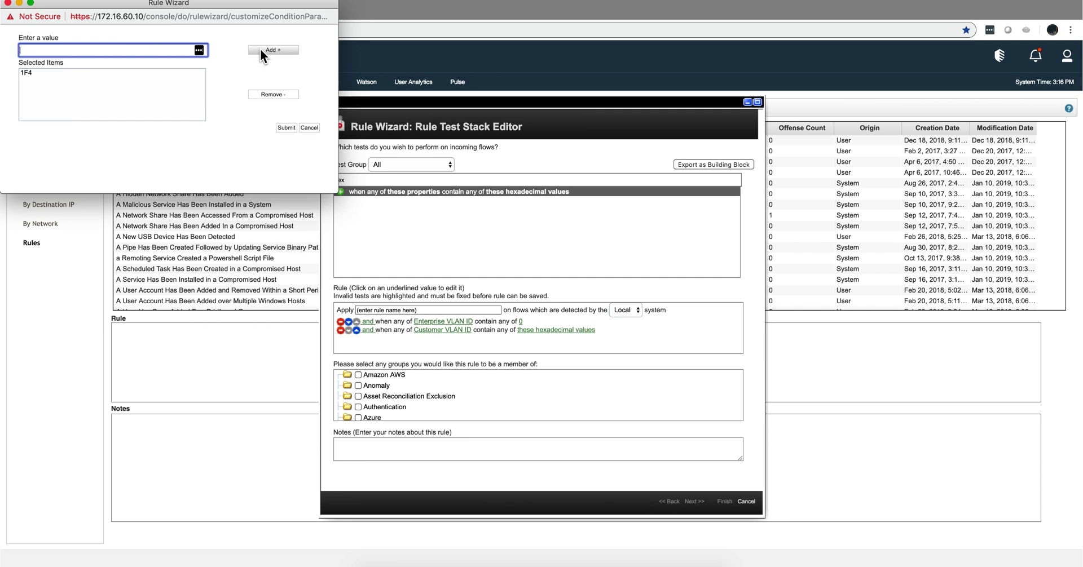
click(289, 131)
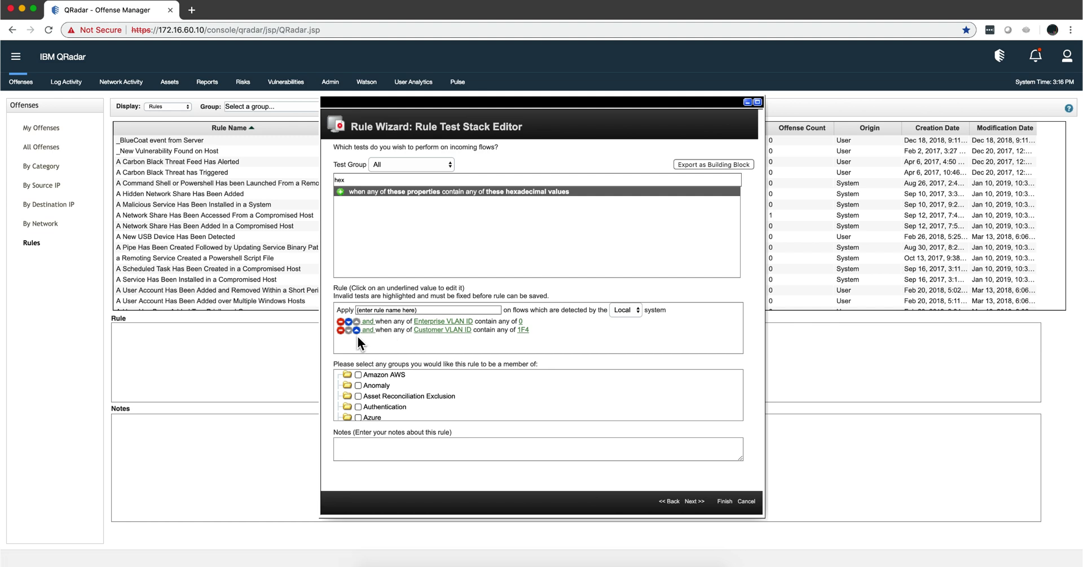
Step: Add the 'local network is one of the following networks' test, set to VoIP_Networks
click(368, 182)
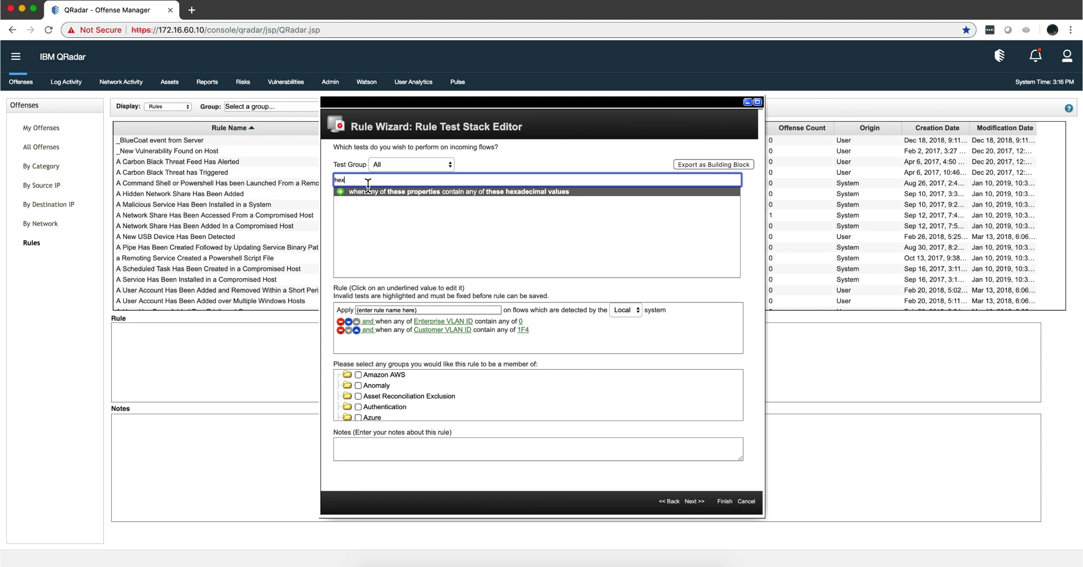
key(BackSpace)
key(BackSpace)
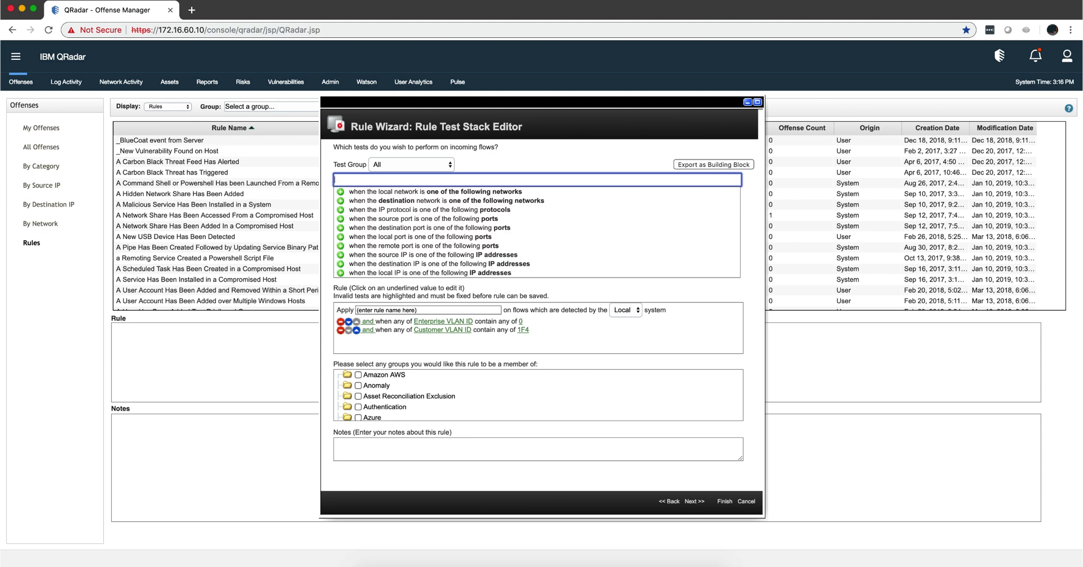
text(local ne)
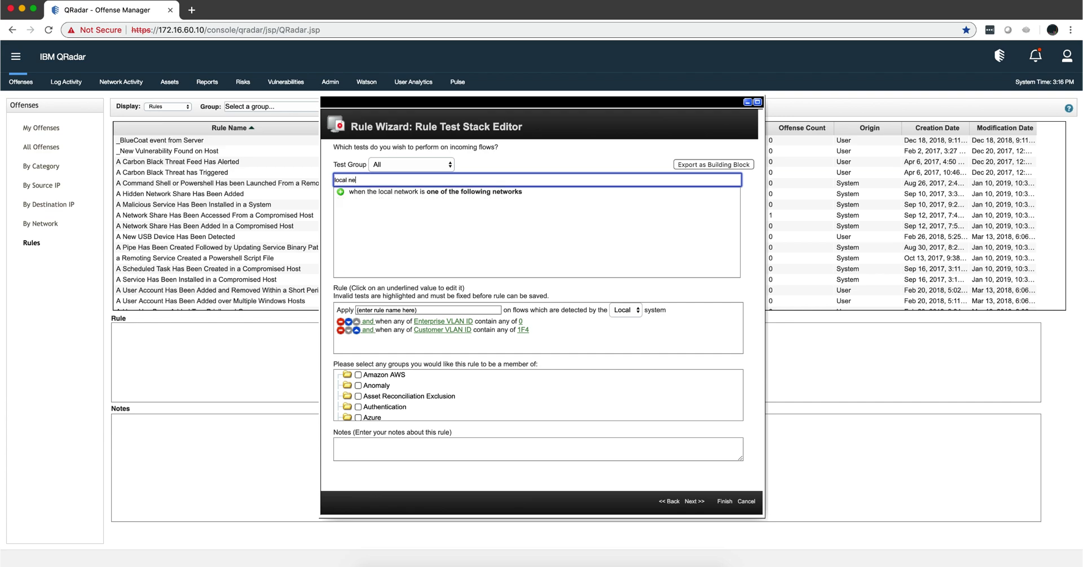
click(340, 192)
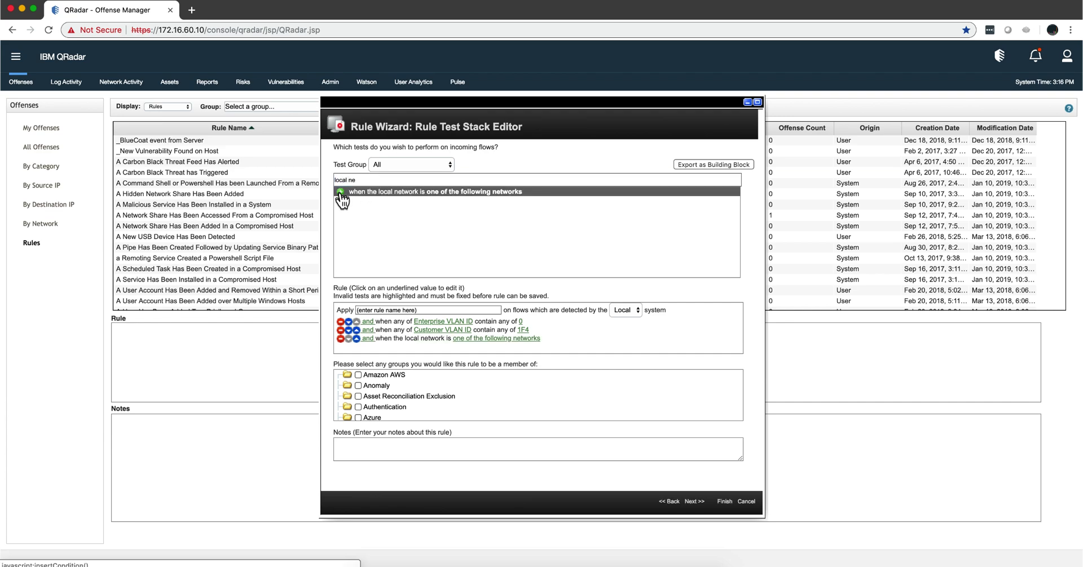
click(488, 338)
click(138, 125)
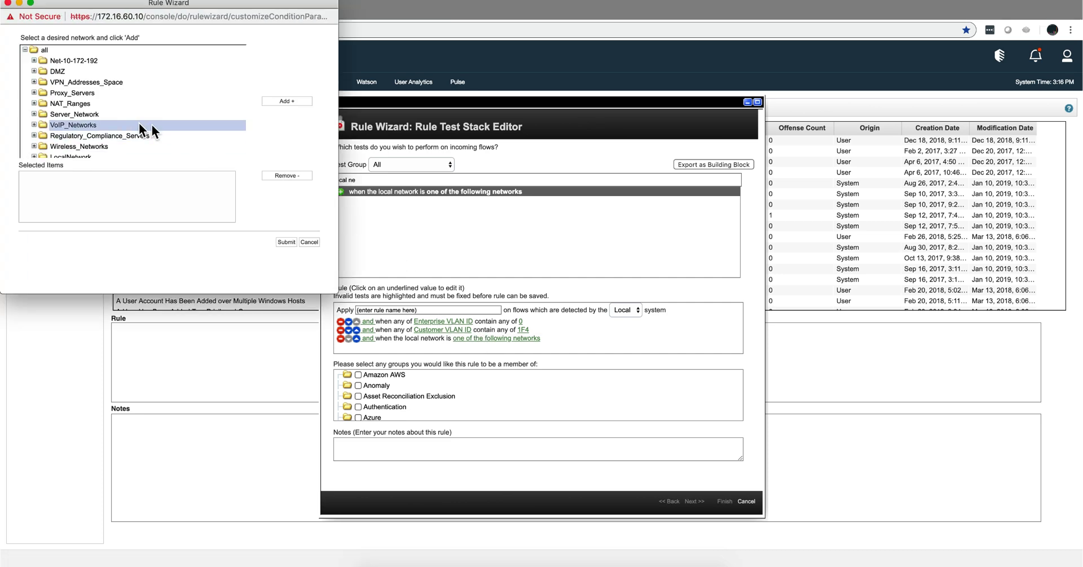
click(285, 104)
click(283, 242)
click(286, 245)
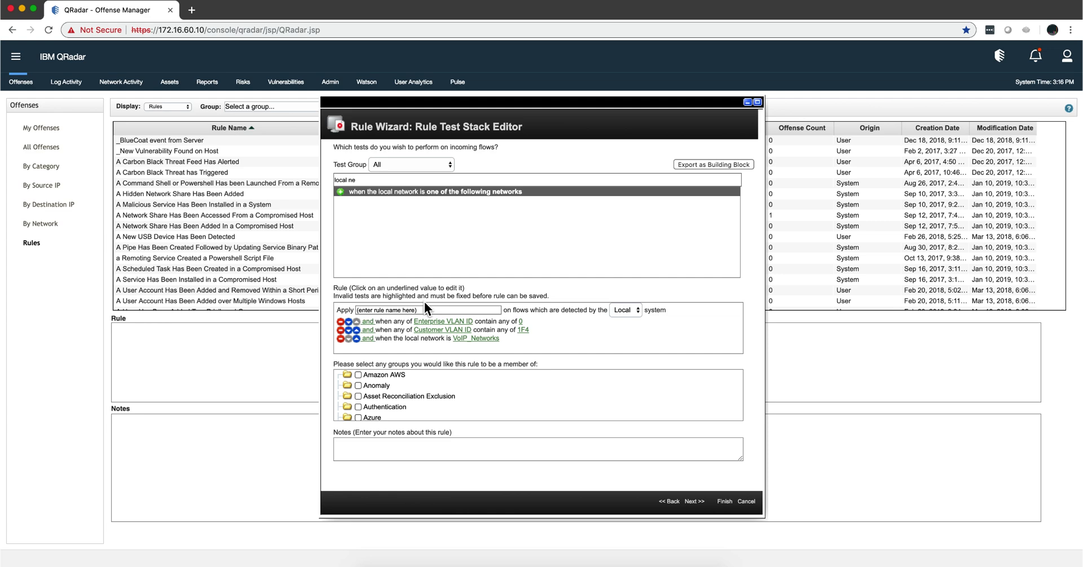